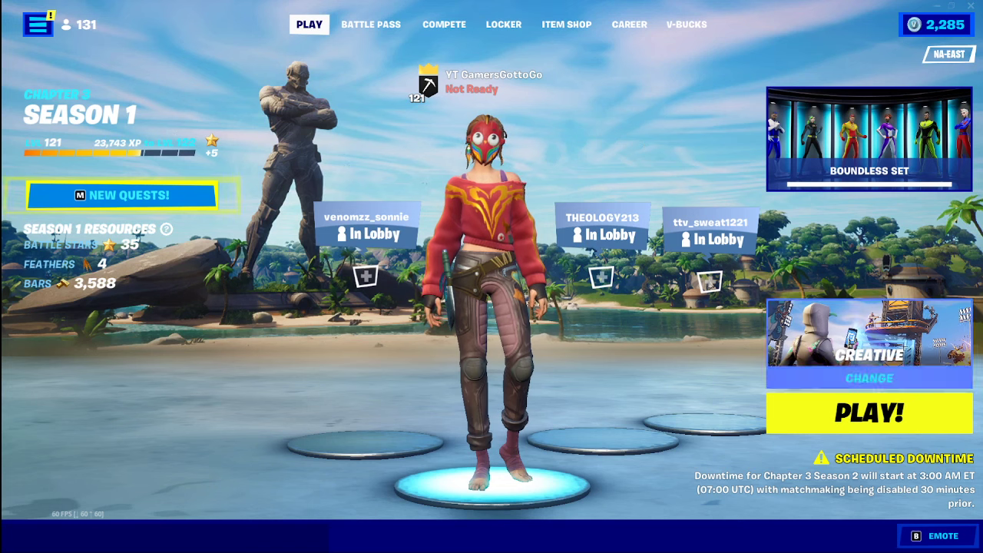
Edit and accept the support-a-creator code in the Fortnite Item Shop
click(567, 24)
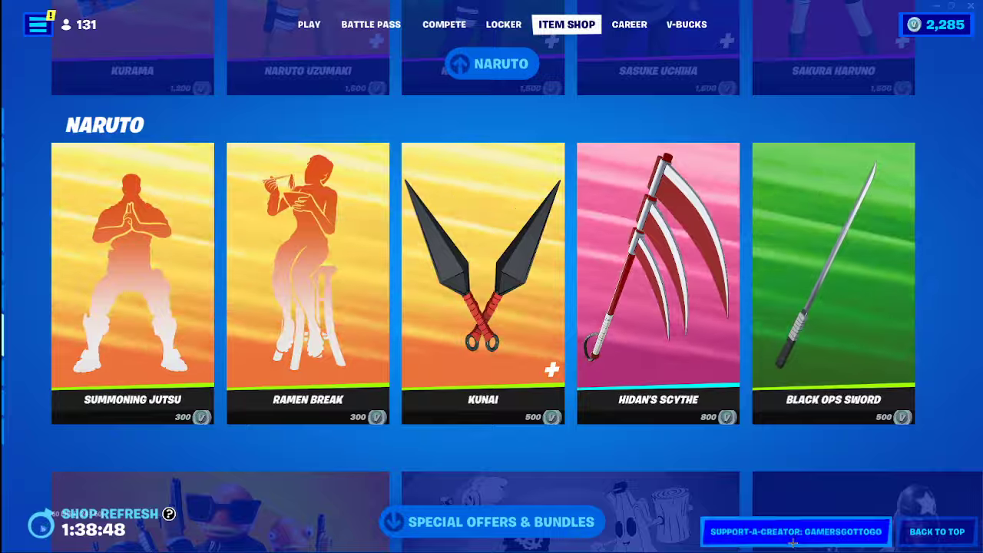
click(796, 532)
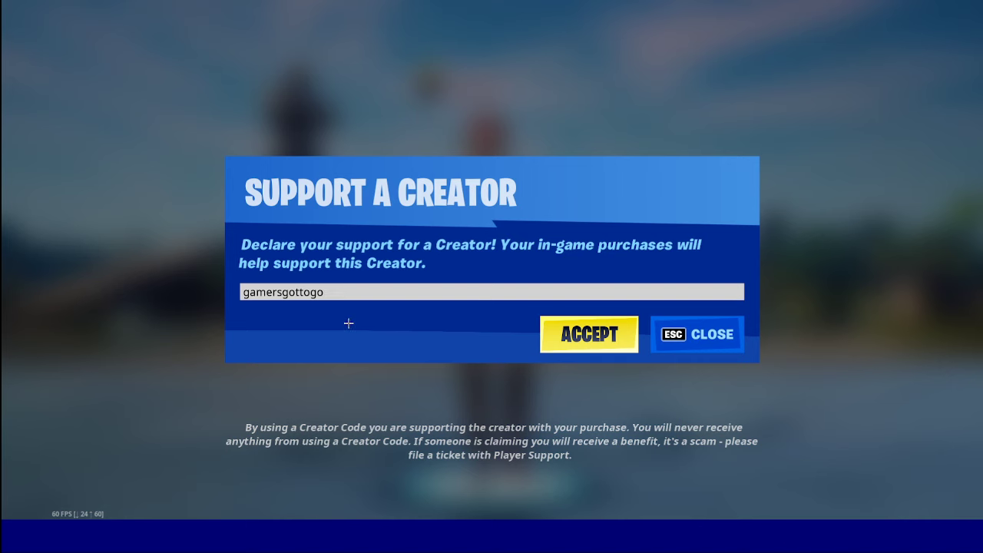
drag(324, 292, 278, 292)
double_click(278, 292)
click(500, 290)
click(568, 328)
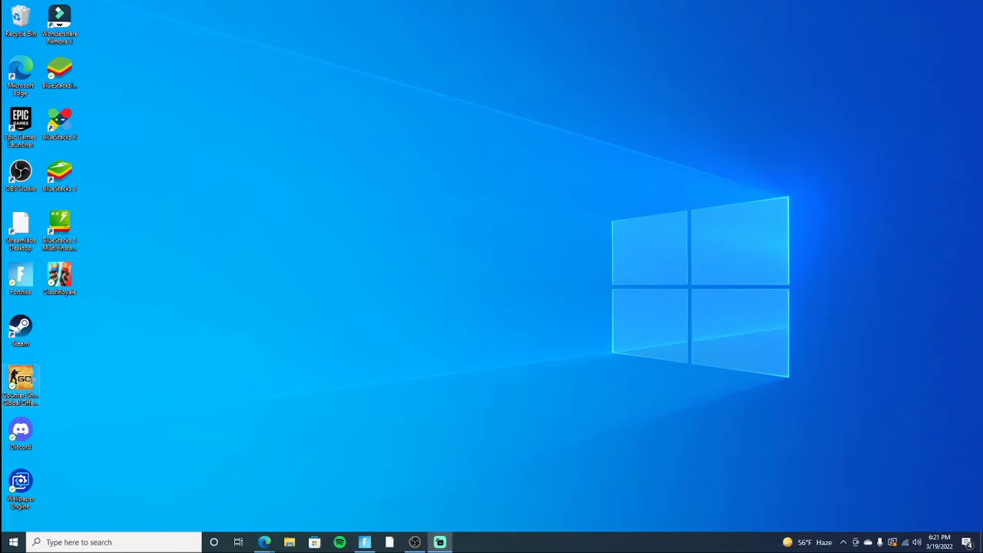
Launch Discord, dismiss the invite error, and copy the dev-bot invite link
double_click(21, 435)
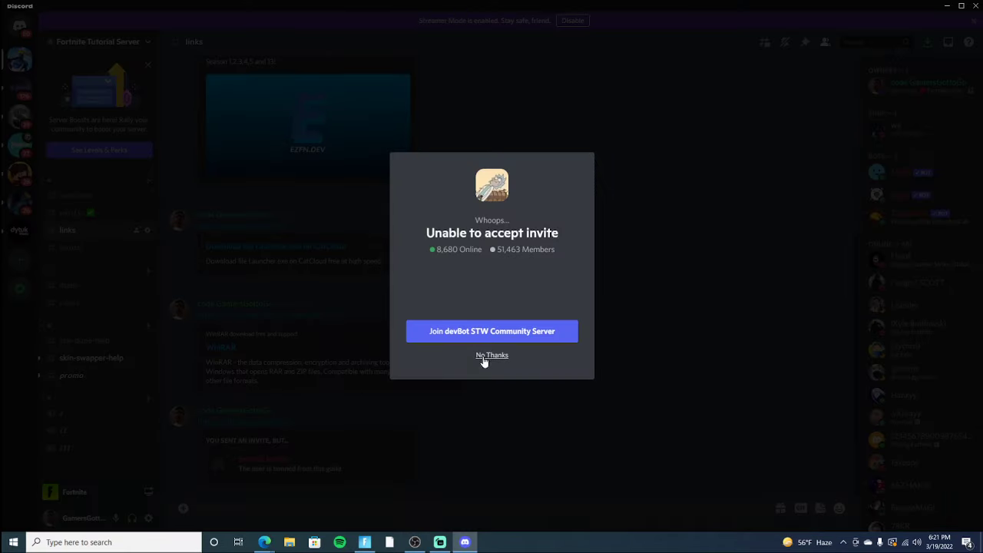
click(478, 358)
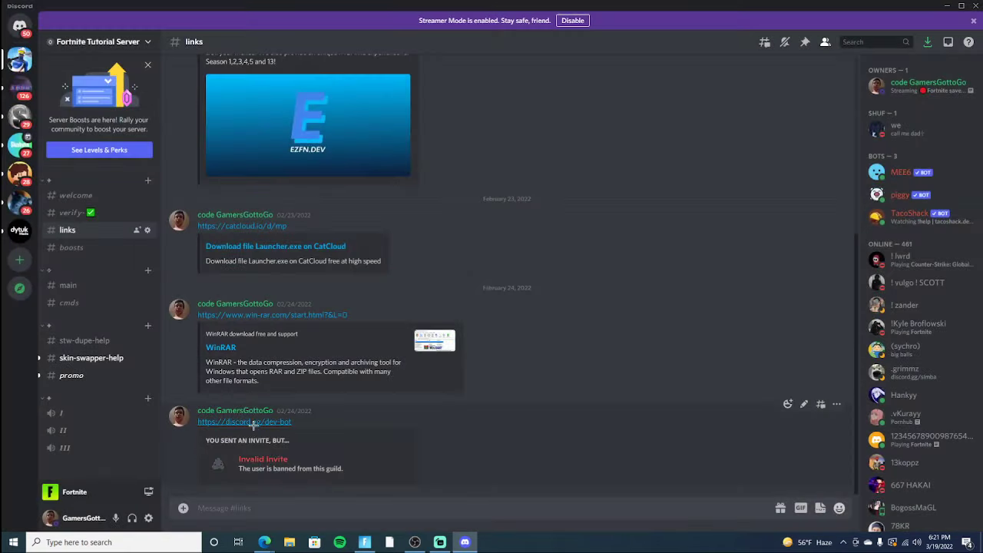
right_click(249, 432)
click(278, 496)
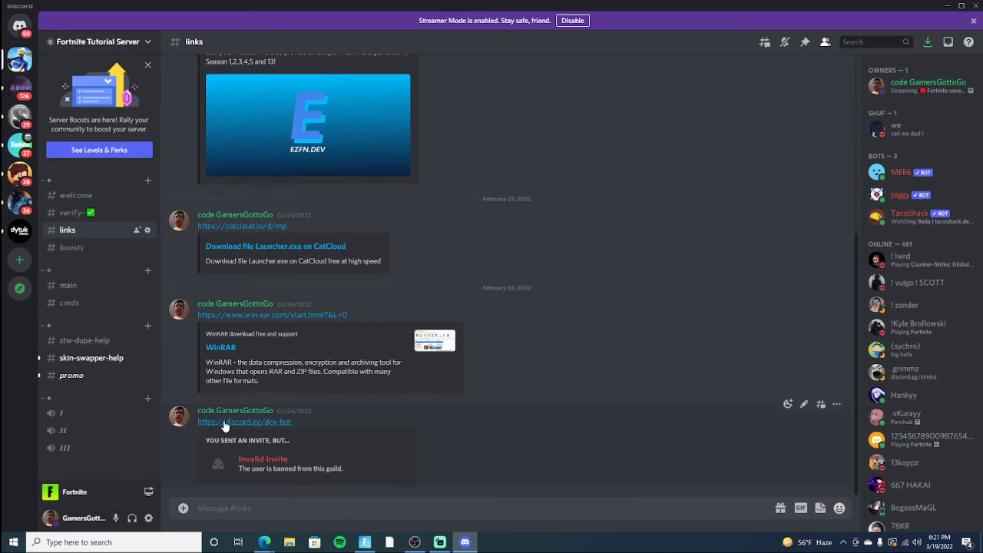
drag(293, 422, 198, 422)
click(329, 417)
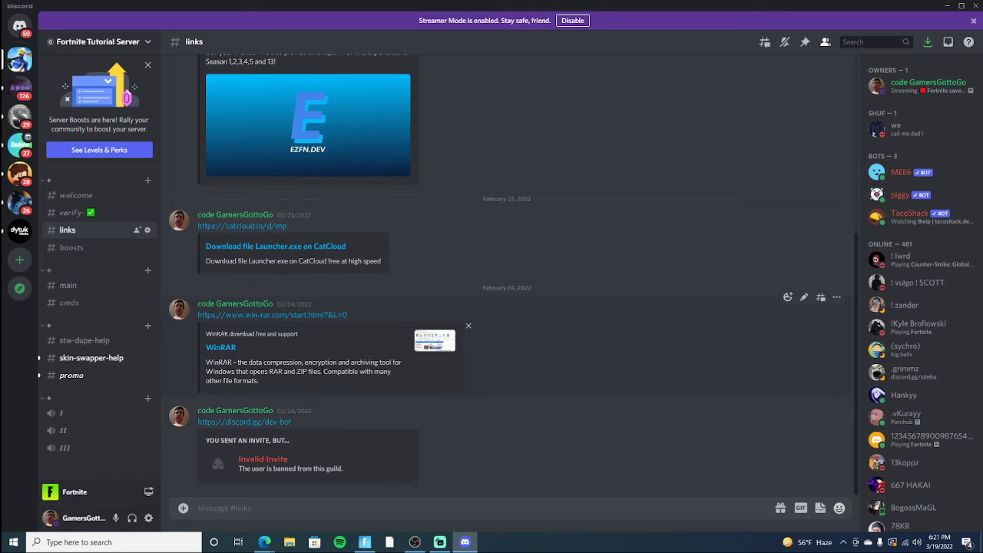
Open the copied dev-bot invite link in a new Edge tab
mouse_move(267, 542)
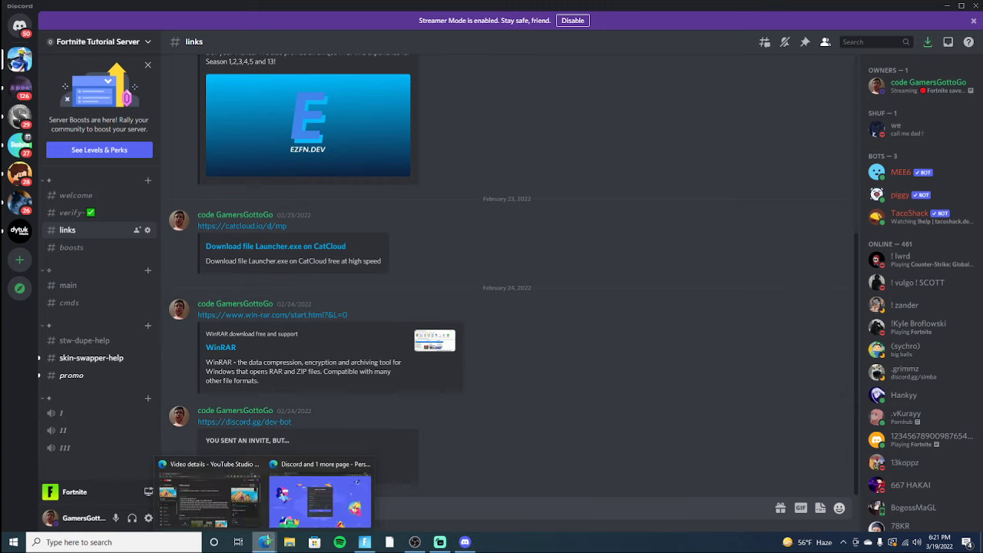
click(307, 503)
click(276, 8)
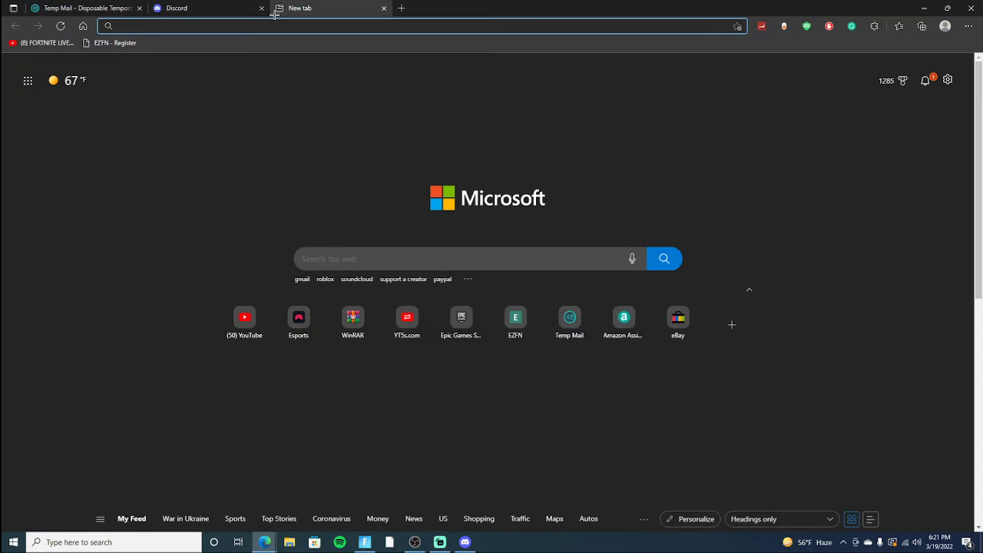
text(https://discord.gg/dev-bot)
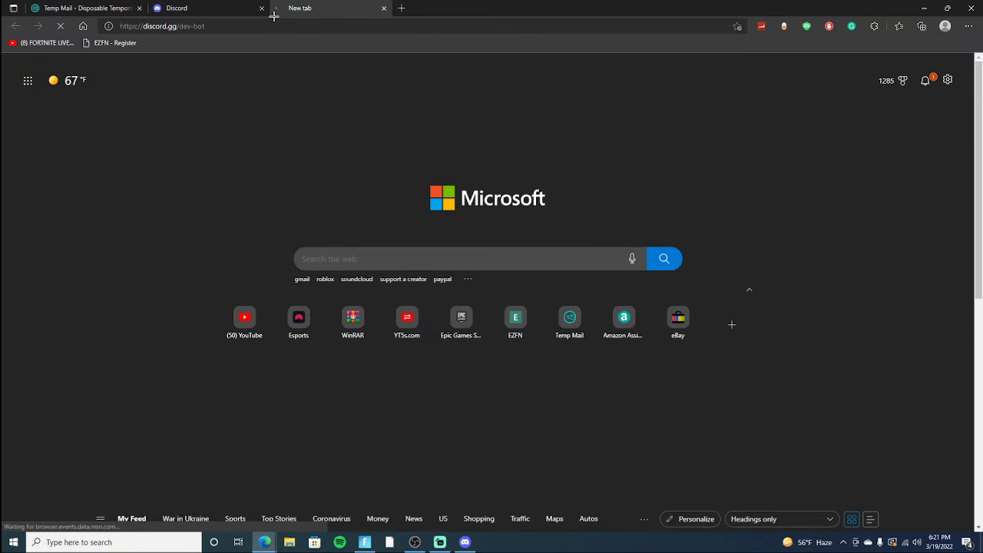
key(Return)
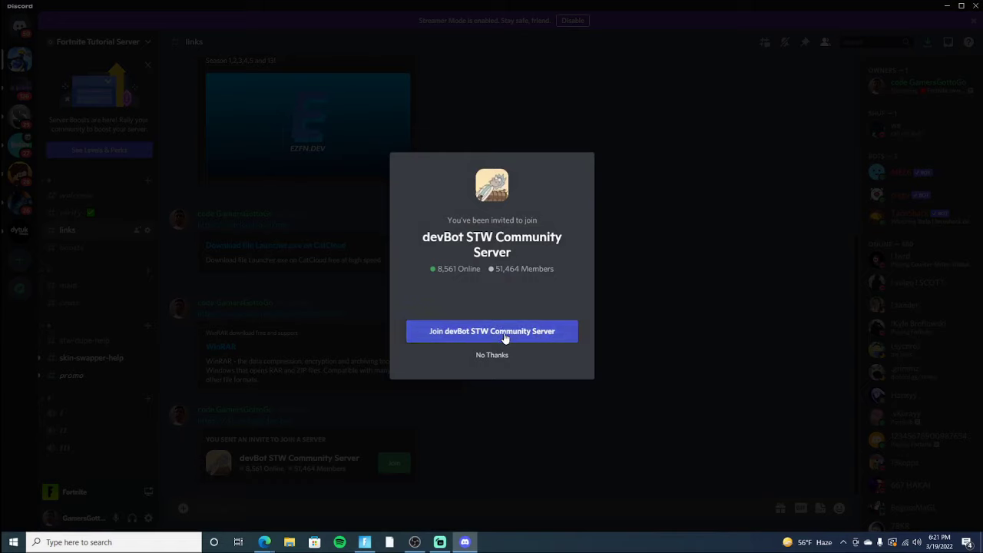
Try joining the devBot STW Community Server, then close Discord and the invite tab
click(505, 339)
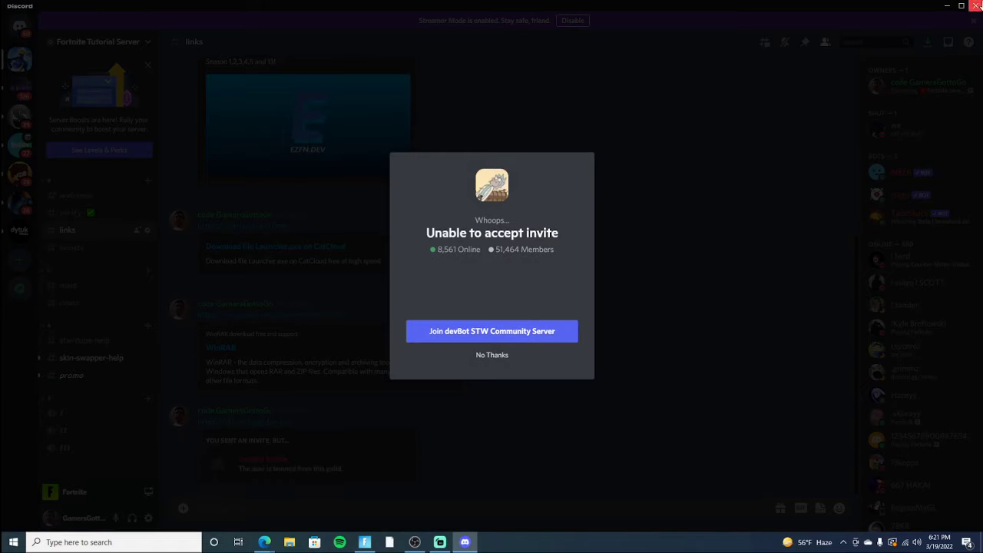
click(976, 6)
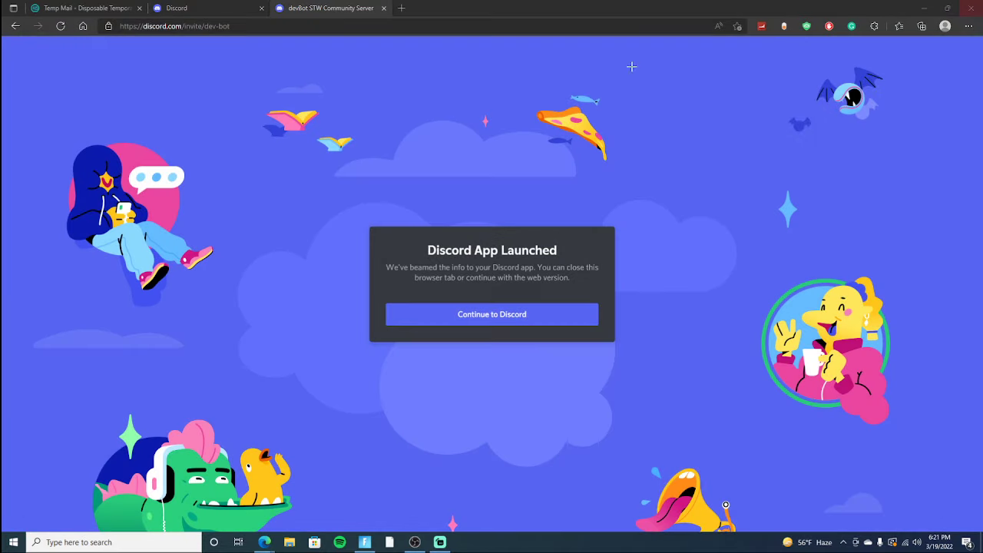
click(382, 8)
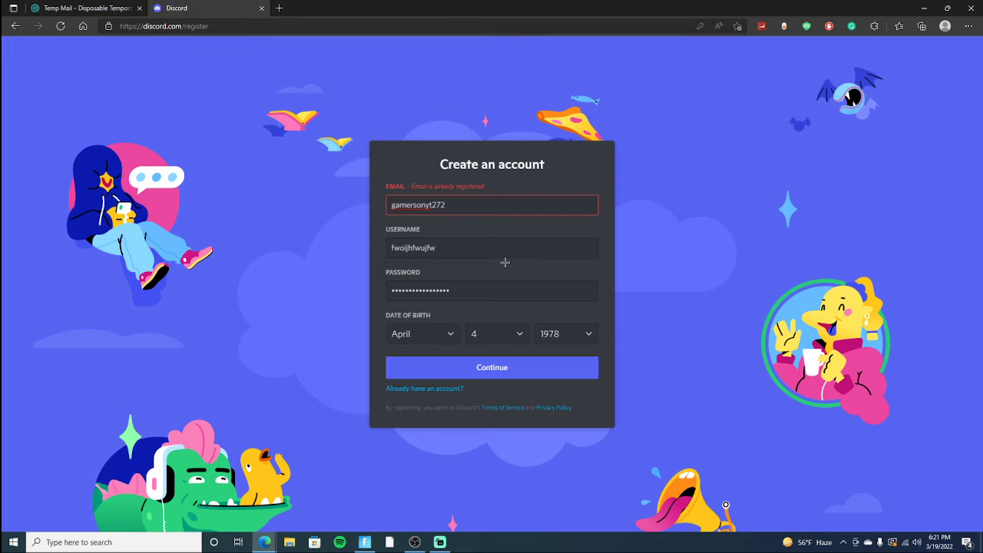
Review the sign-up entries and copy the temporary e-mail address from the Temp Mail tab
drag(477, 204, 380, 198)
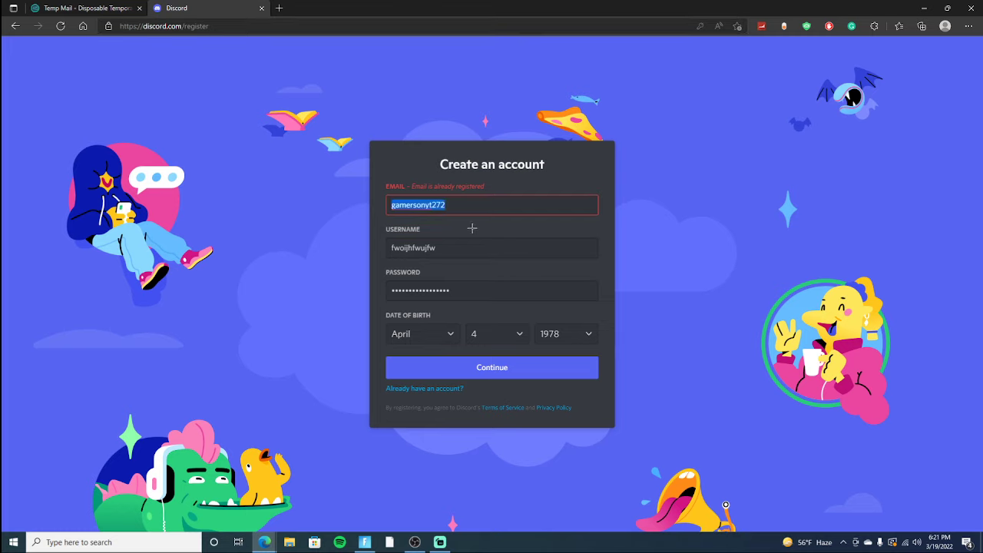
drag(497, 242, 316, 246)
drag(503, 290, 293, 293)
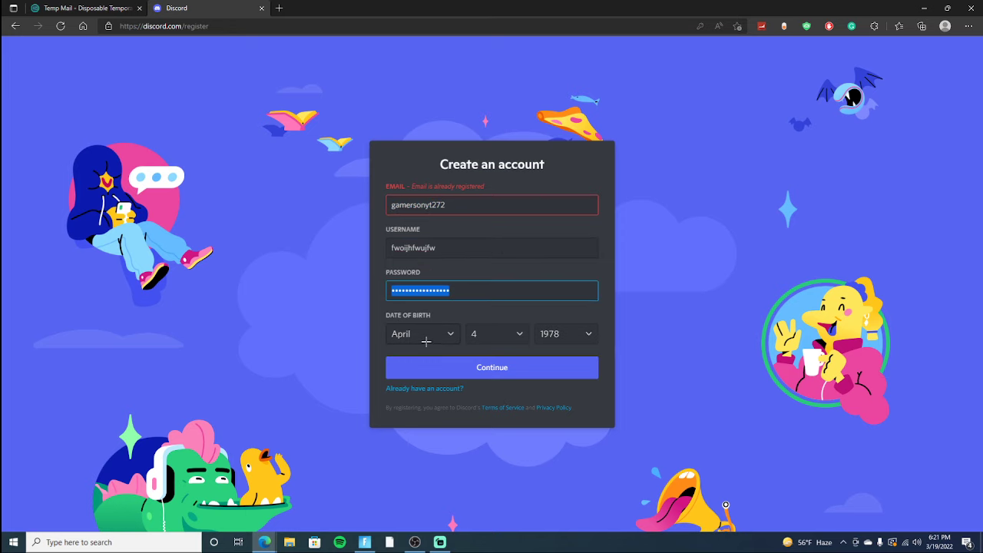
click(146, 7)
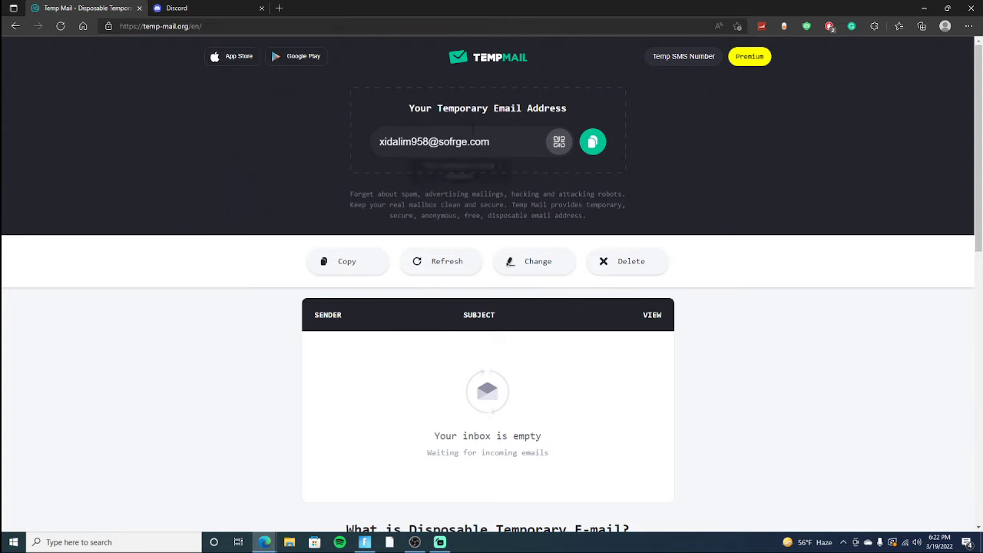
click(593, 141)
click(177, 8)
Replace the sign-up e-mail entry and submit, dismissing the missing-@ warning
drag(530, 209, 388, 209)
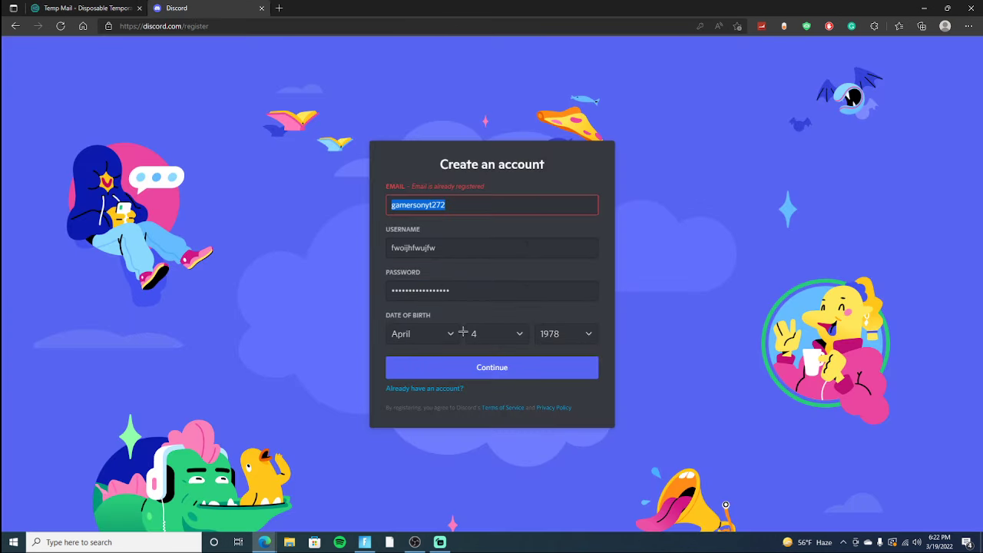
click(482, 372)
click(476, 200)
text(@gmail.com)
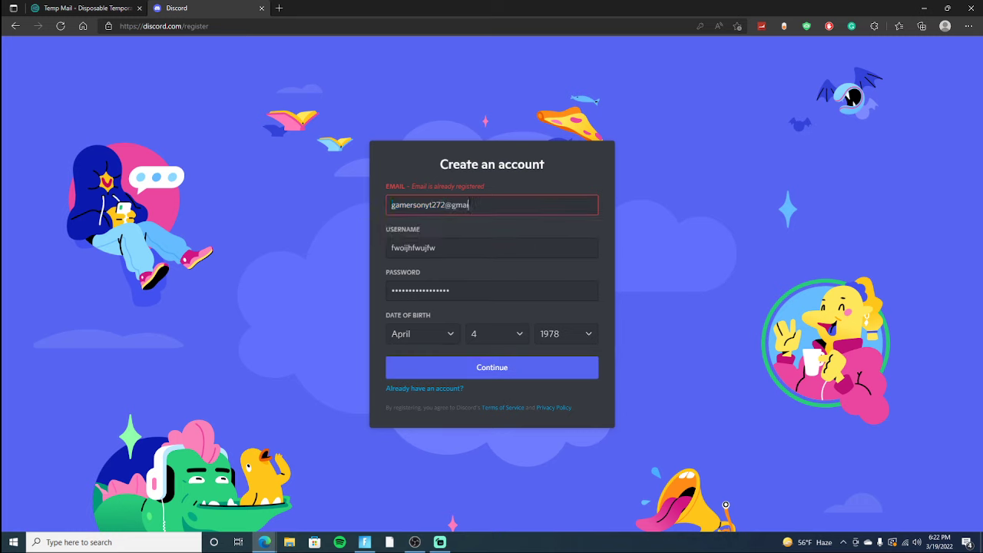
Submit the sign-up form and pass the captcha by picking the two seaplane images
click(456, 366)
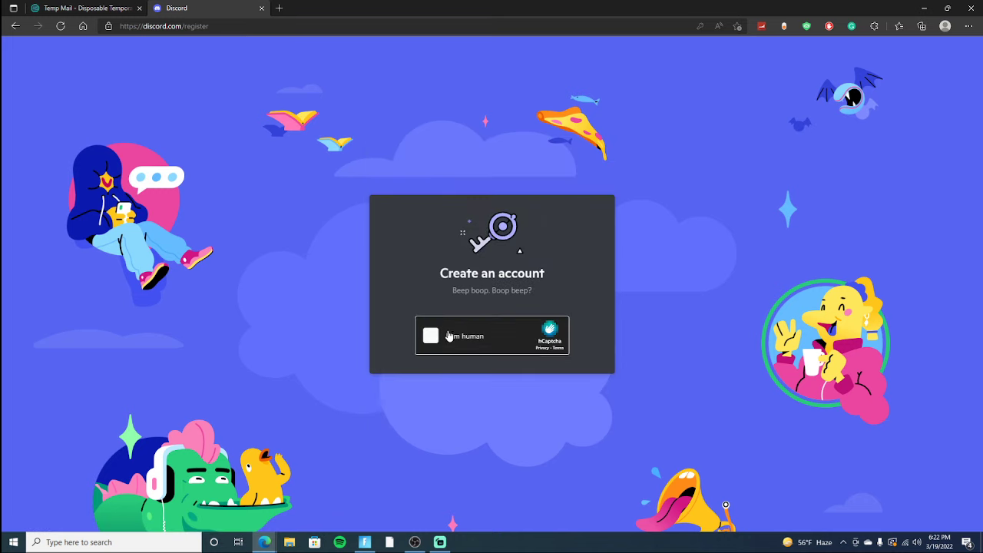
click(431, 335)
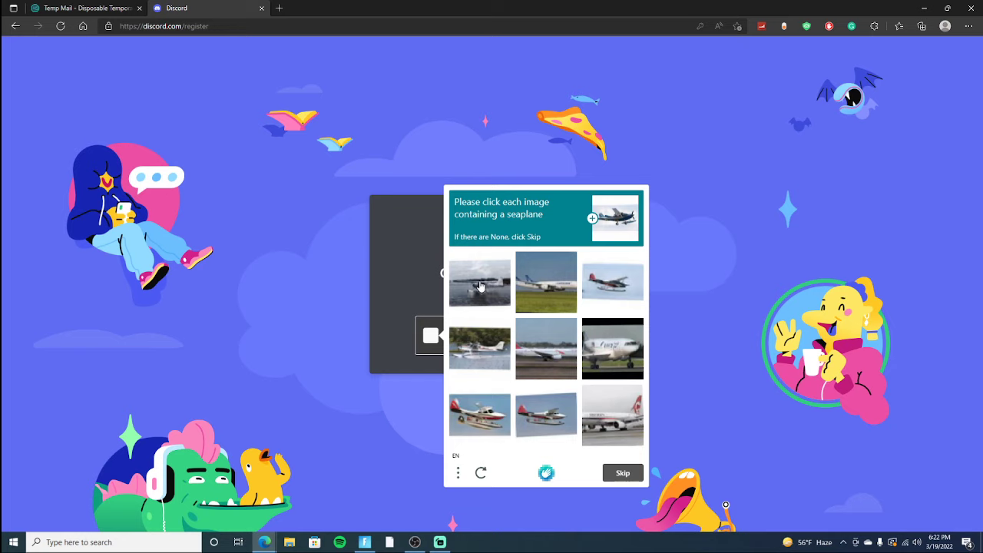
click(480, 286)
click(480, 350)
click(615, 478)
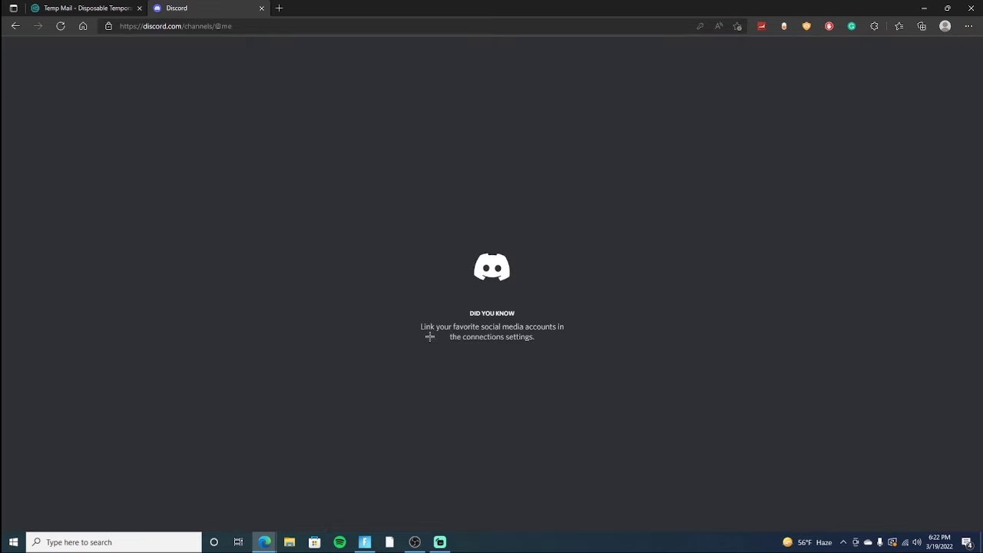
Paste the dev-bot invite link into Join a Server and try joining; it is refused
scroll(565, 323, down, 3)
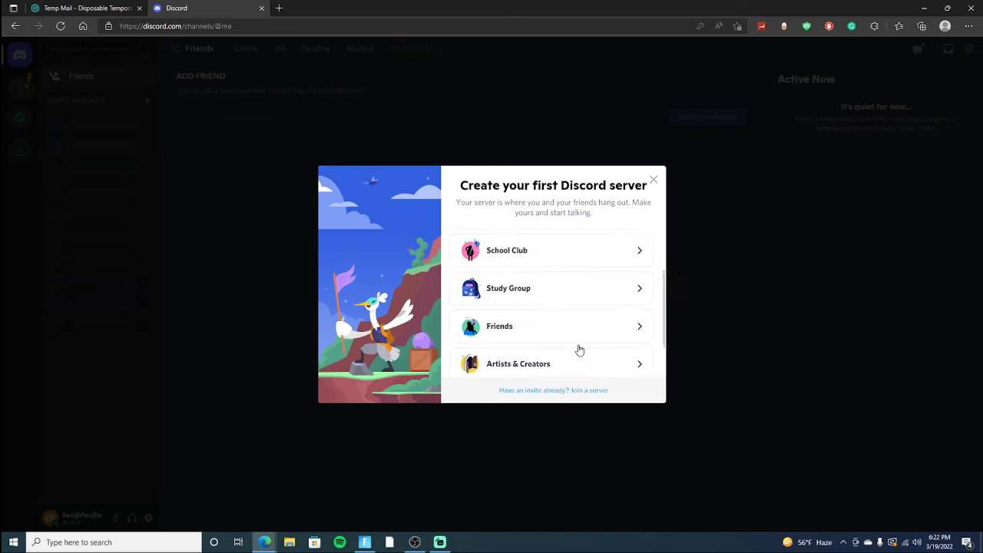
click(566, 392)
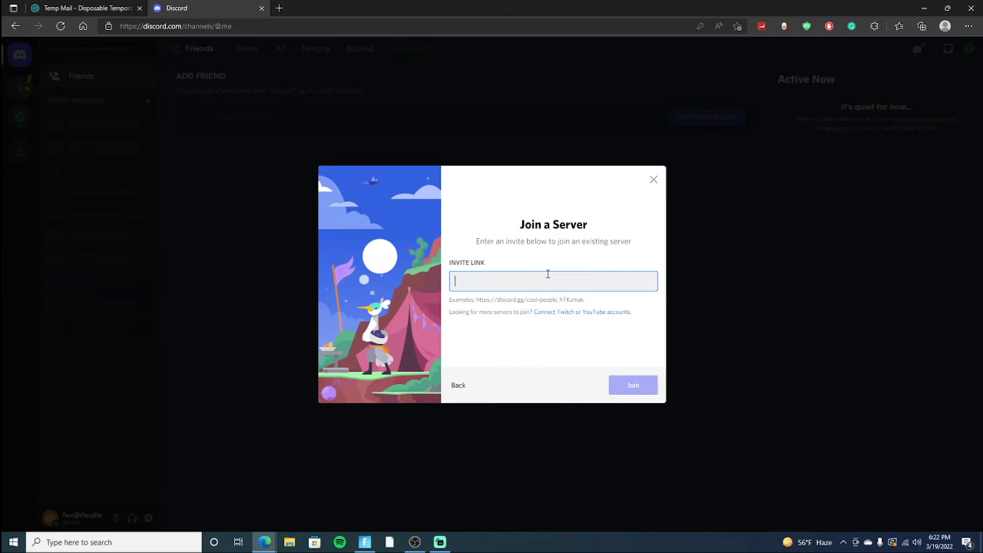
key(ctrl+v)
click(631, 393)
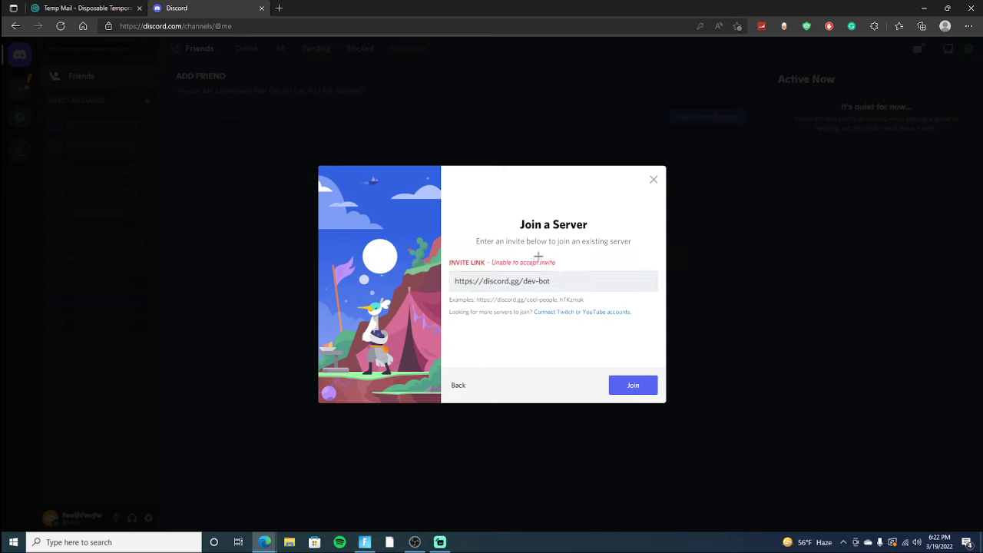
Close the join dialog, search the web for 'crome webstore', then search the store for 'windscribe'
click(654, 181)
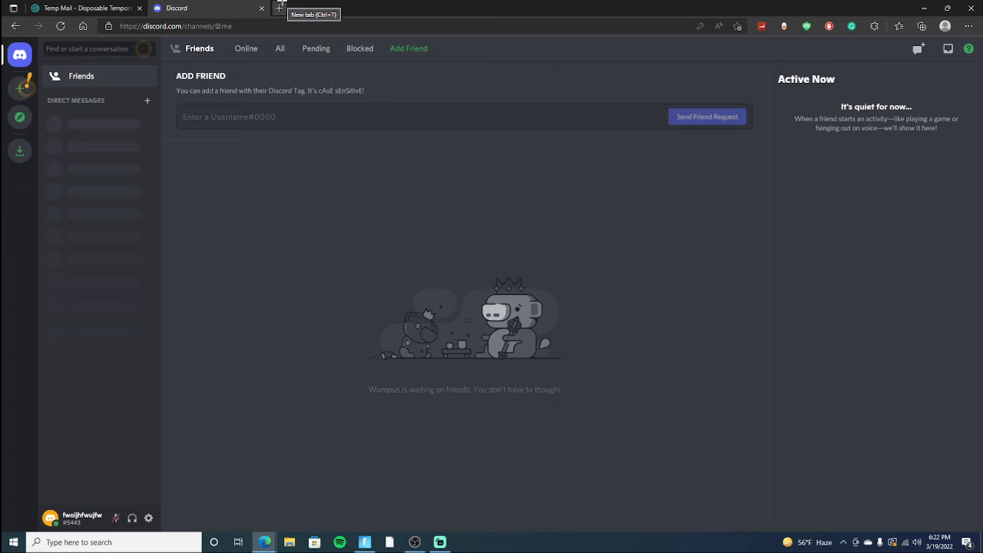
click(280, 7)
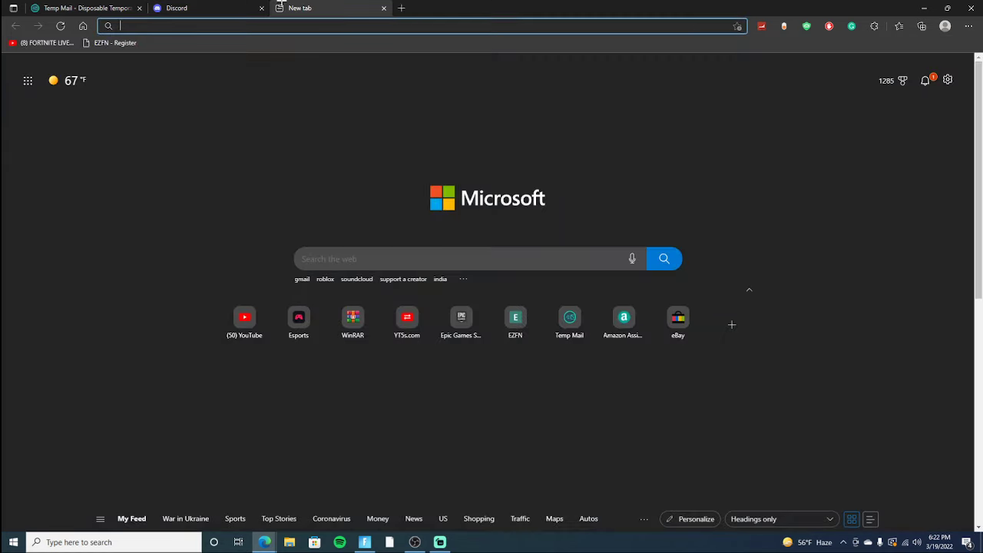
text(crome webs)
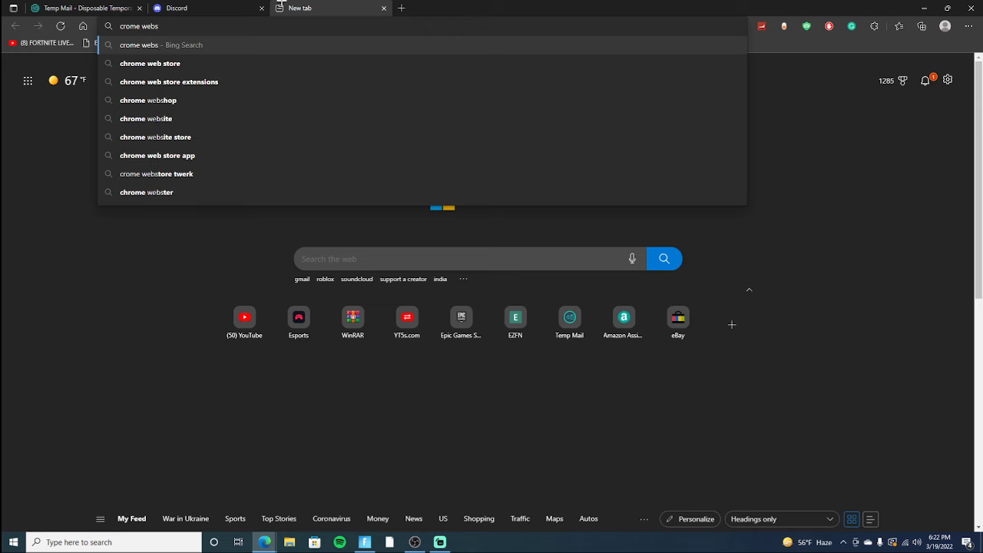
text(tore)
key(Return)
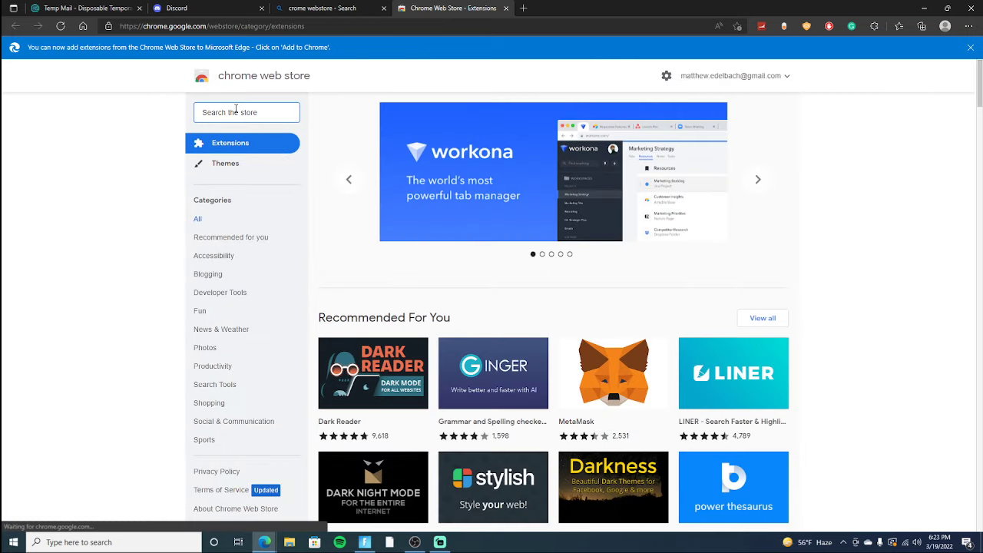
text(windscribe)
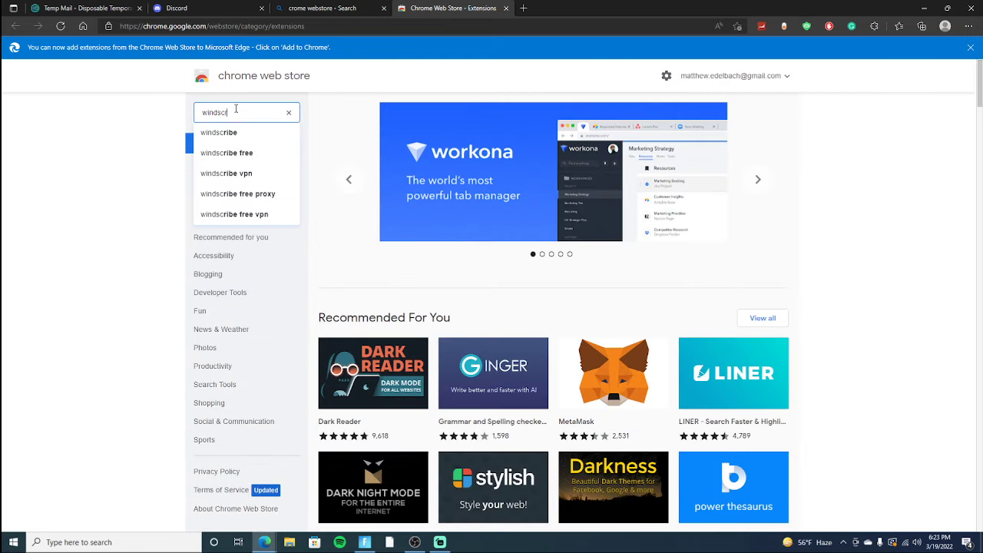
key(Return)
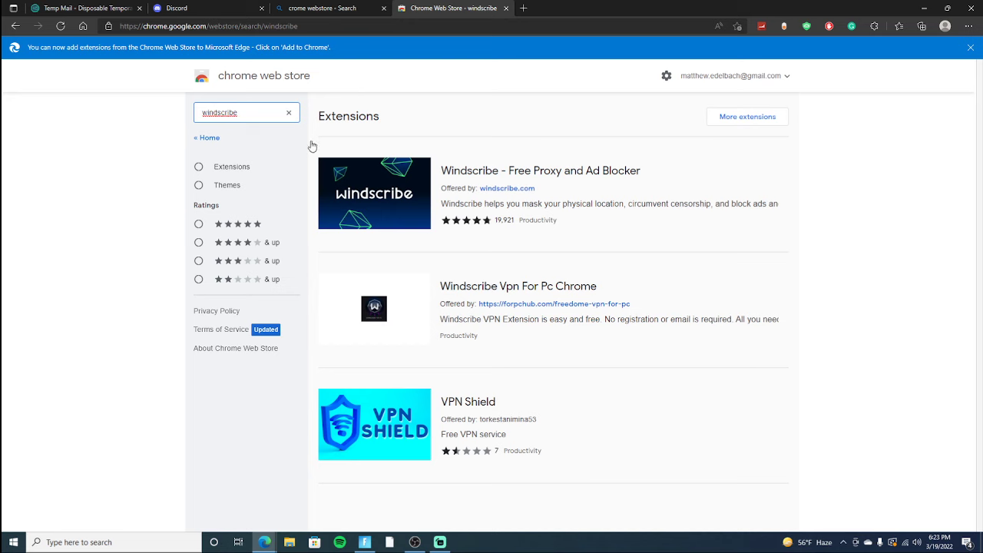
Add the Windscribe - Free Proxy and Ad Blocker extension to Edge from its store listing
click(350, 206)
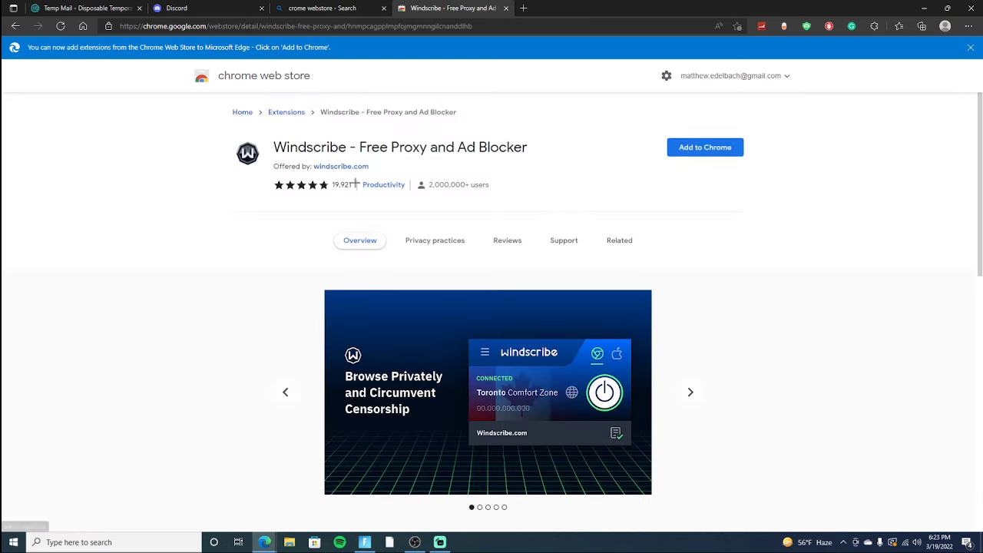
click(682, 151)
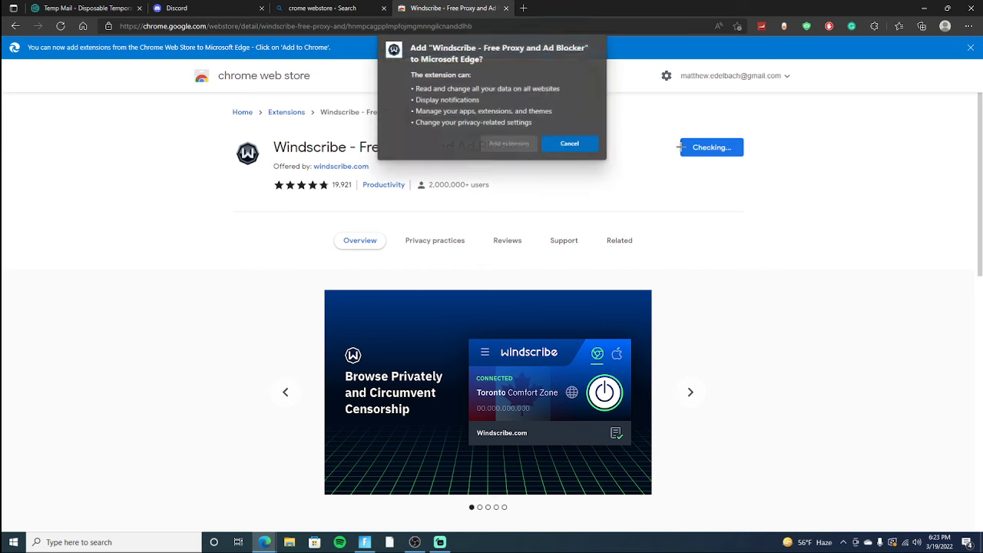
click(537, 143)
scroll(737, 199, down, 1)
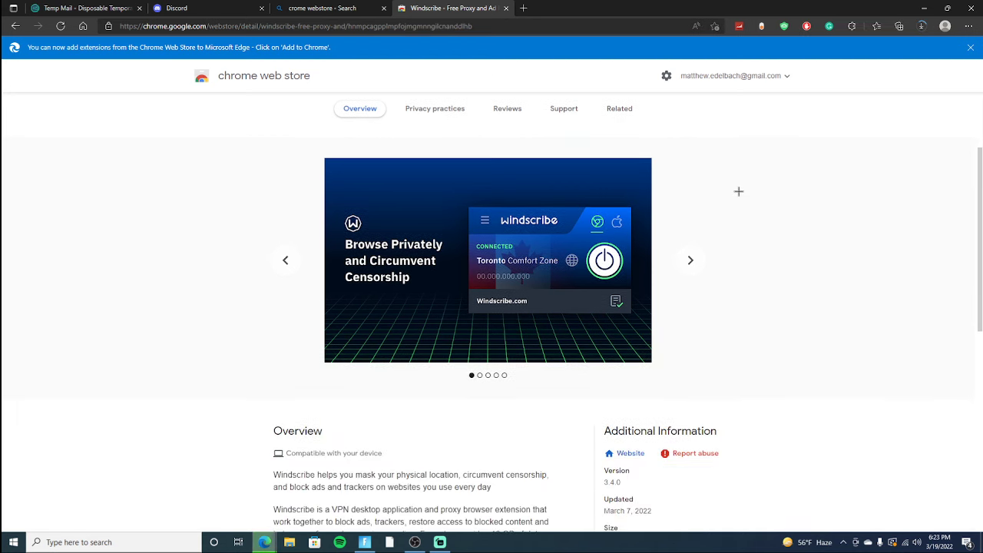
scroll(739, 153, up, 2)
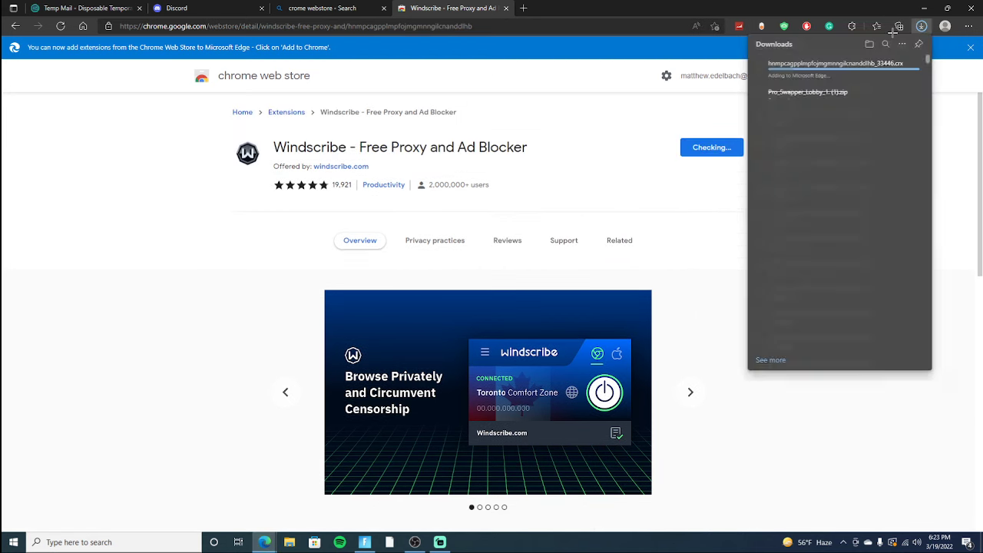
key(ctrl+shift+Tab)
Open the Windscribe extension panel from the Edge toolbar, dismissing the added notice
click(966, 27)
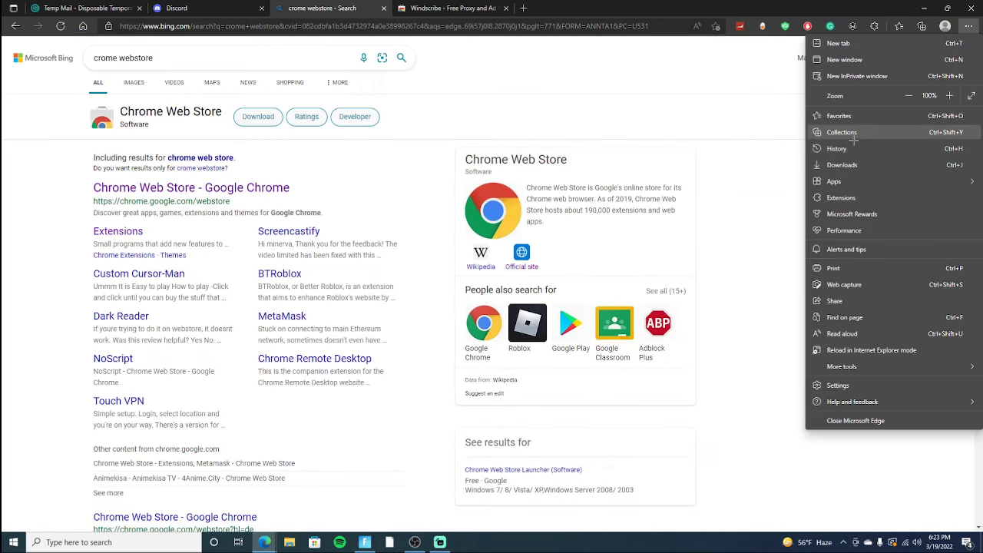
click(853, 41)
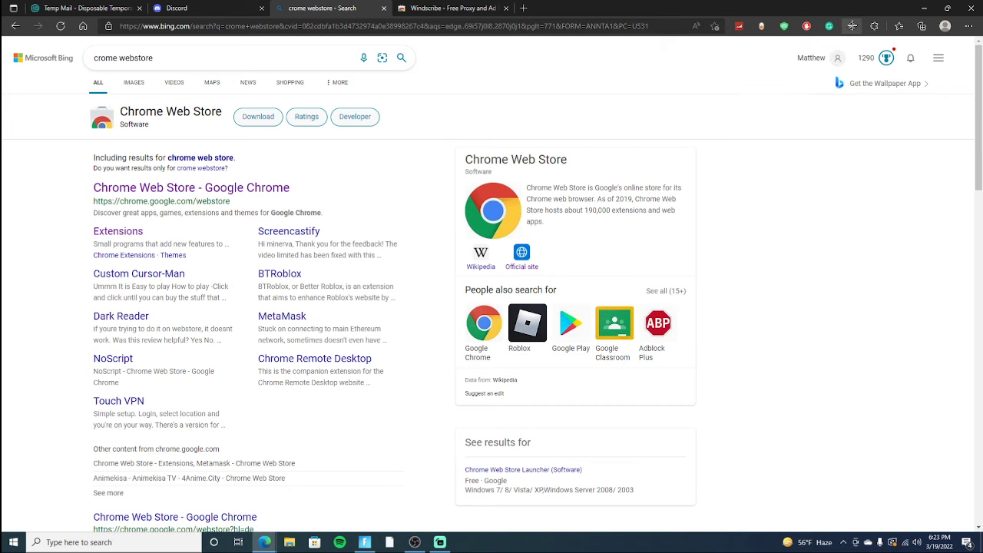
right_click(852, 26)
click(851, 27)
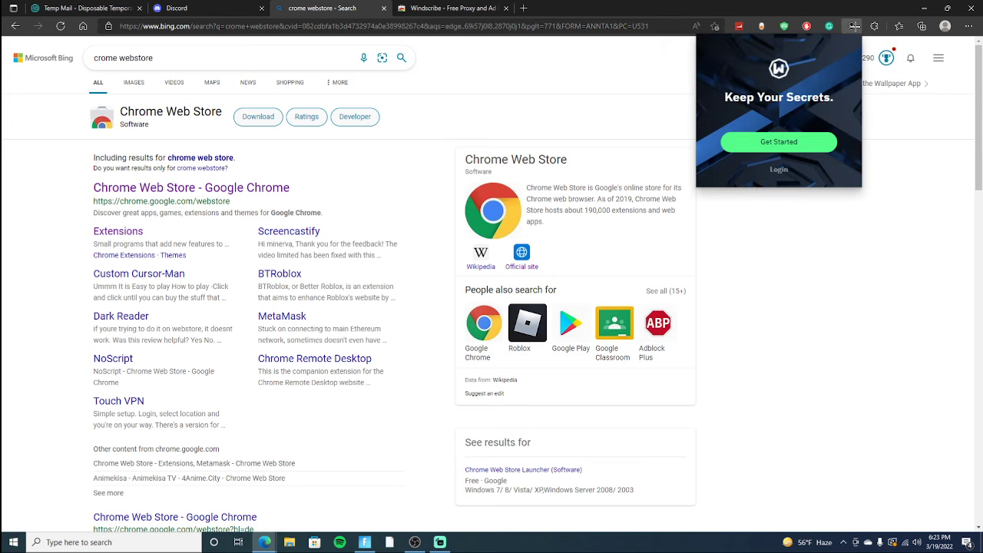
Log in to Windscribe, skip the tutorial, and browse the server Locations list
click(783, 149)
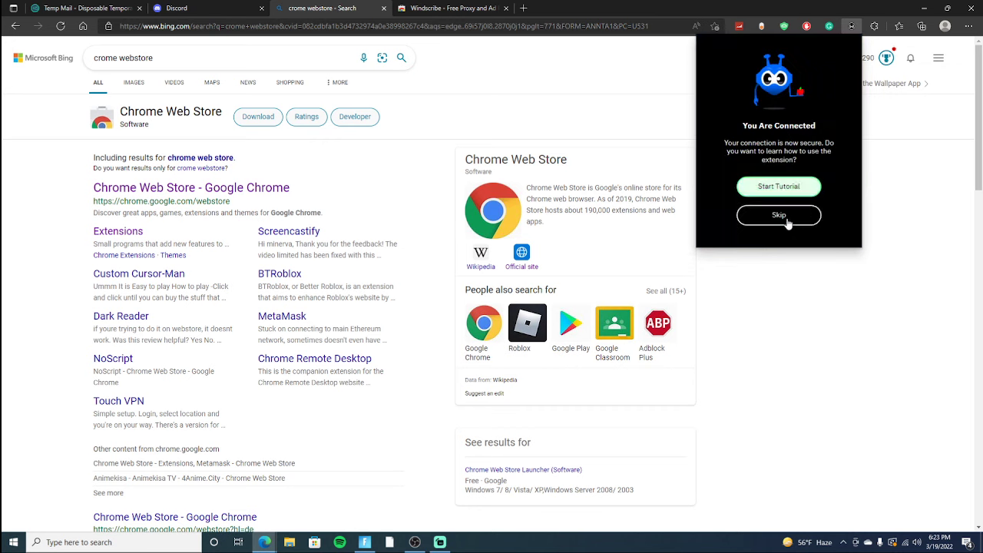
click(790, 213)
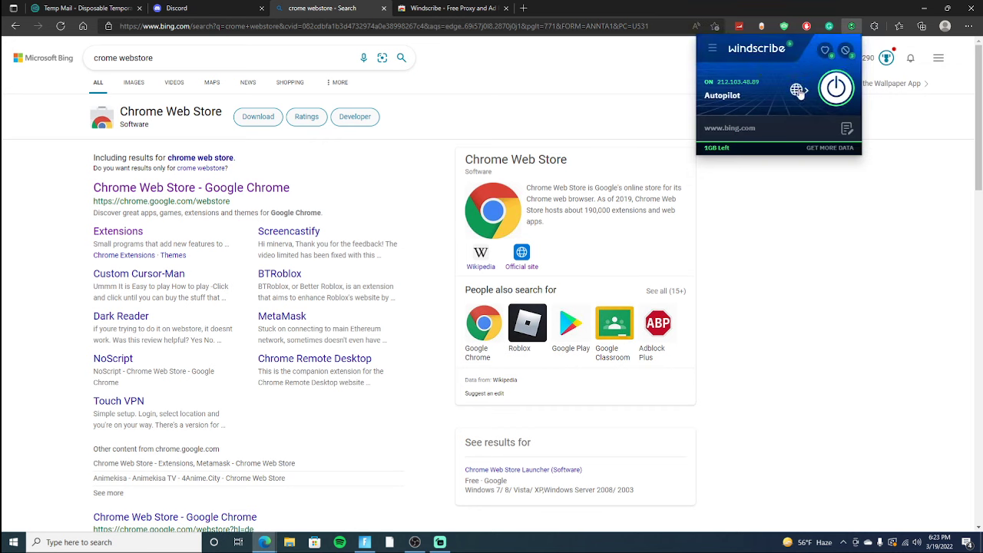
click(799, 91)
scroll(776, 165, down, 3)
scroll(772, 169, up, 2)
scroll(772, 171, down, 5)
scroll(774, 165, up, 6)
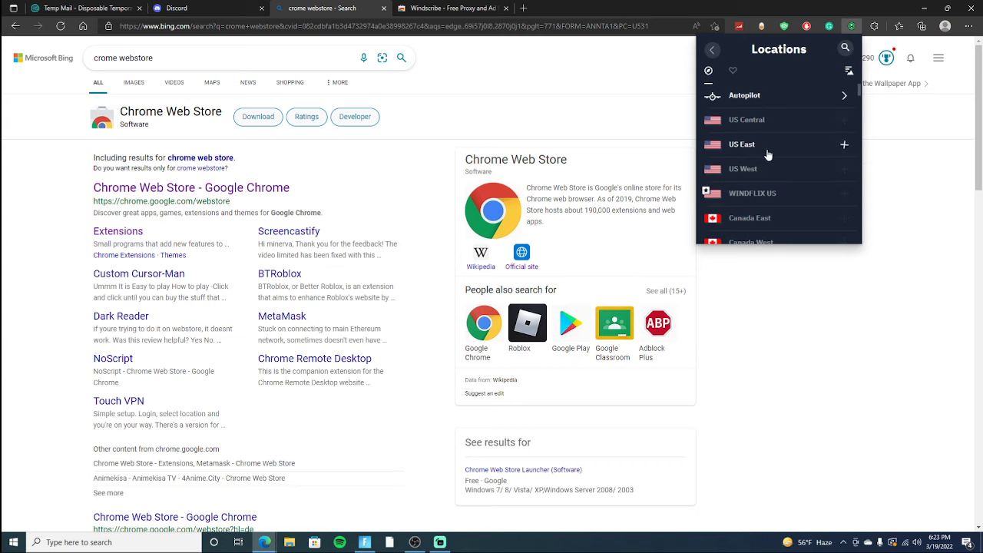
Expand US East, then reopen the Windscribe panel from the Edge extensions menu
click(769, 154)
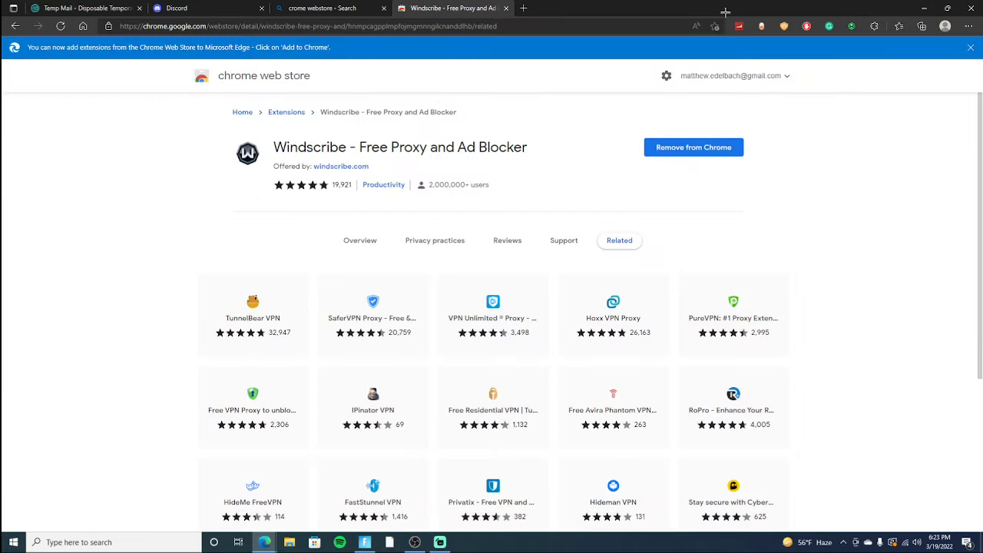
click(345, 6)
click(864, 26)
click(853, 26)
click(853, 26)
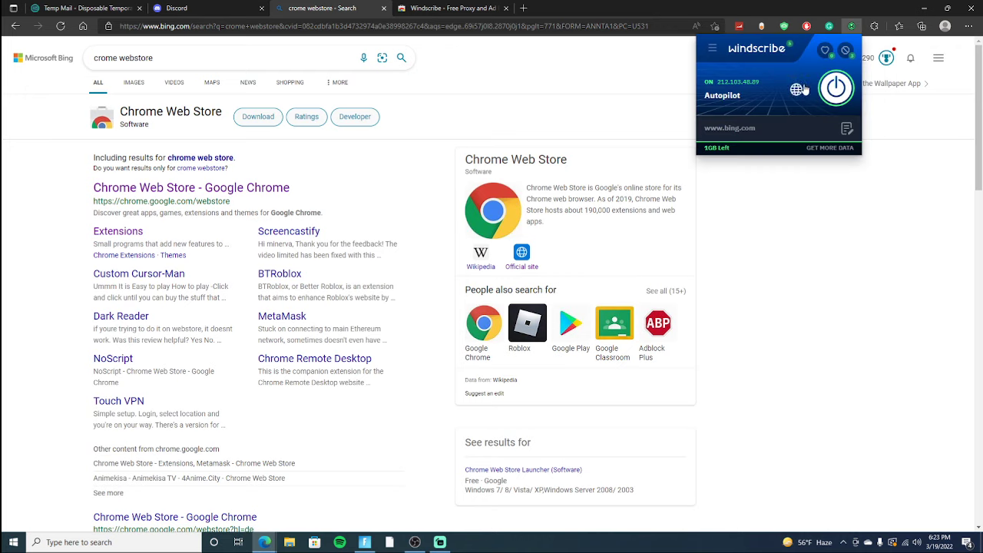
Connect the VPN via Autopilot from the Locations list and close the panel
click(805, 89)
click(773, 97)
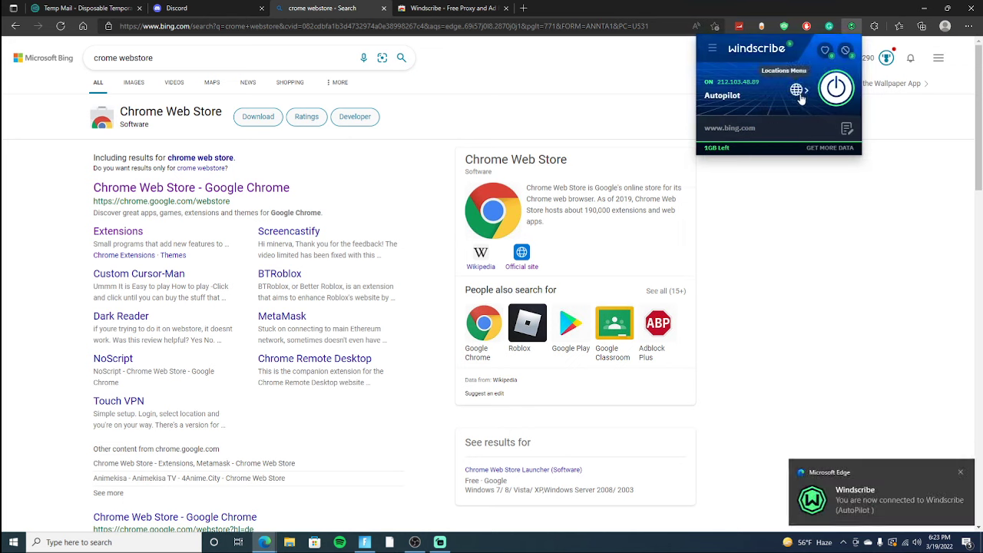
click(799, 92)
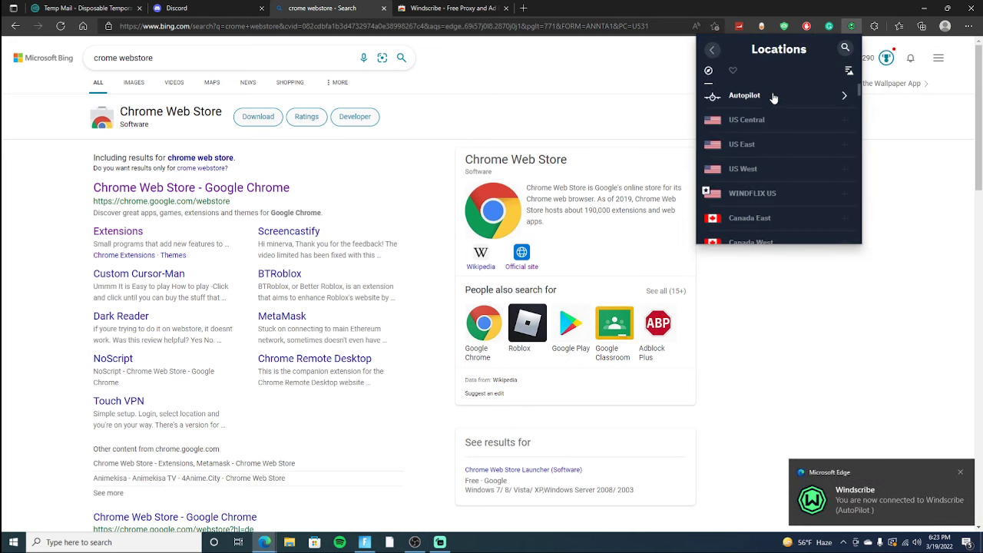
click(648, 104)
Reload Discord and join the devBot STW Community Server using the pasted dev-bot invite link
click(208, 8)
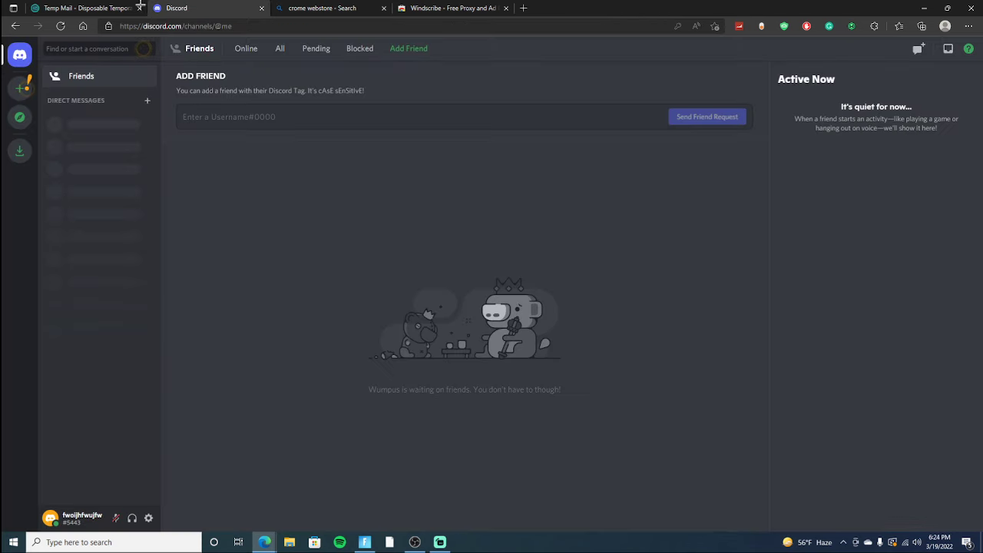
click(66, 26)
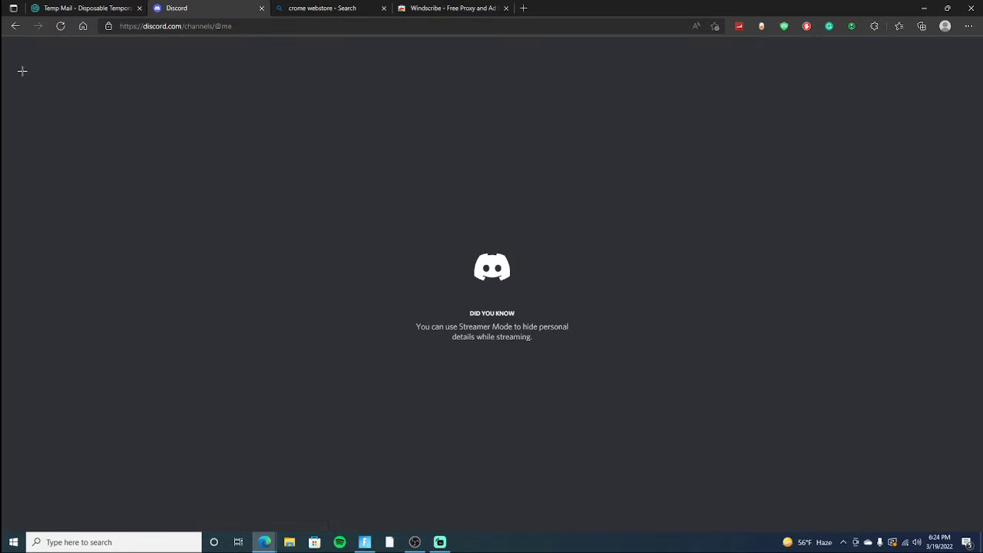
click(20, 88)
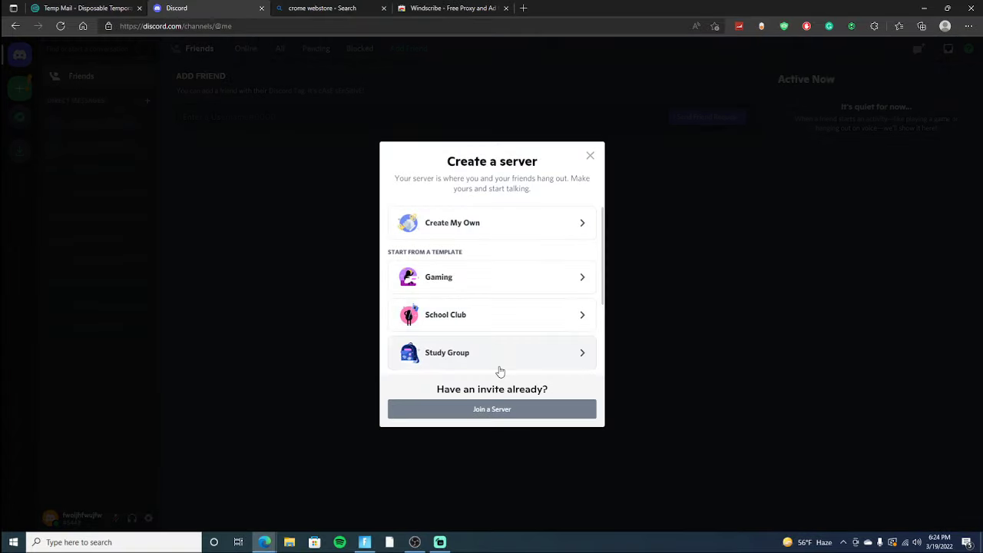
click(520, 411)
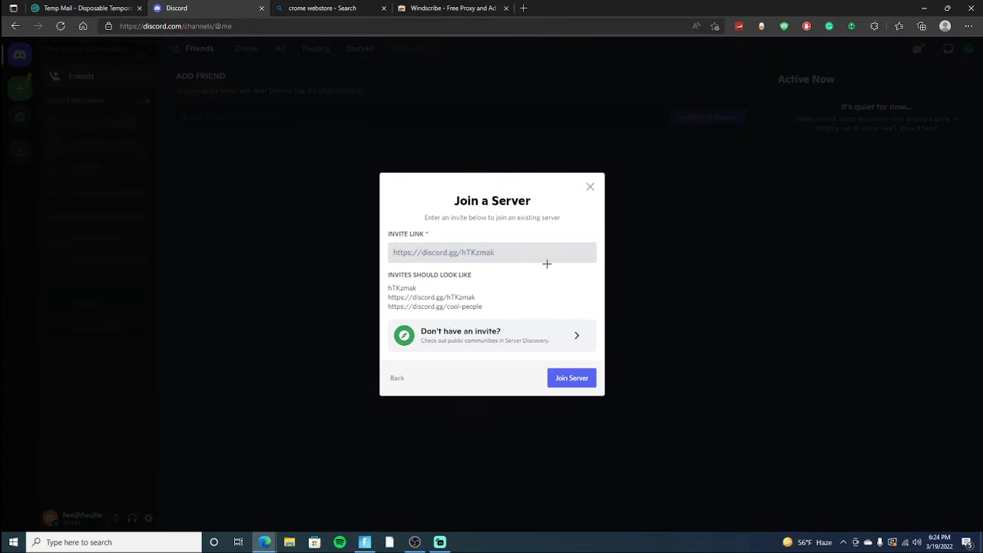
text(https://discord.gg/dev-bot)
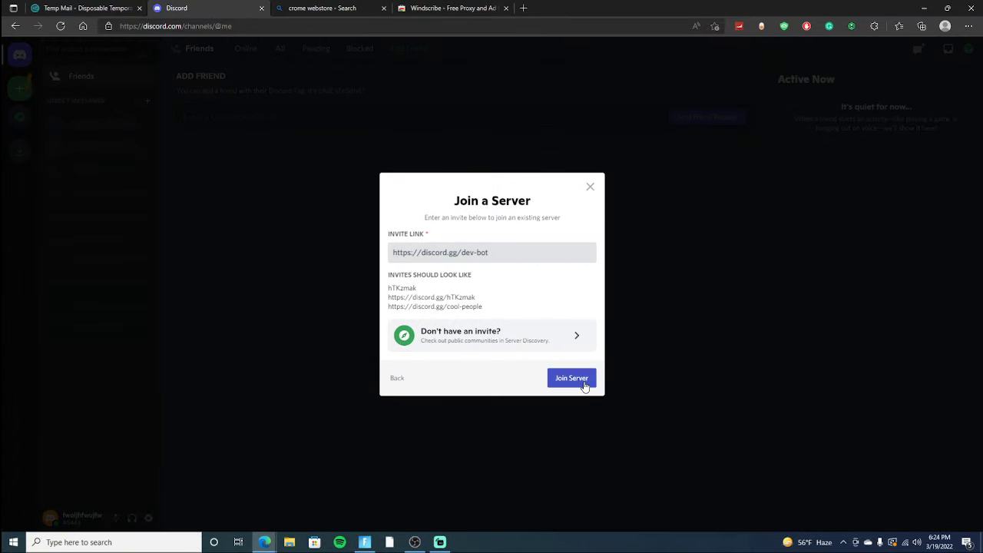
click(564, 378)
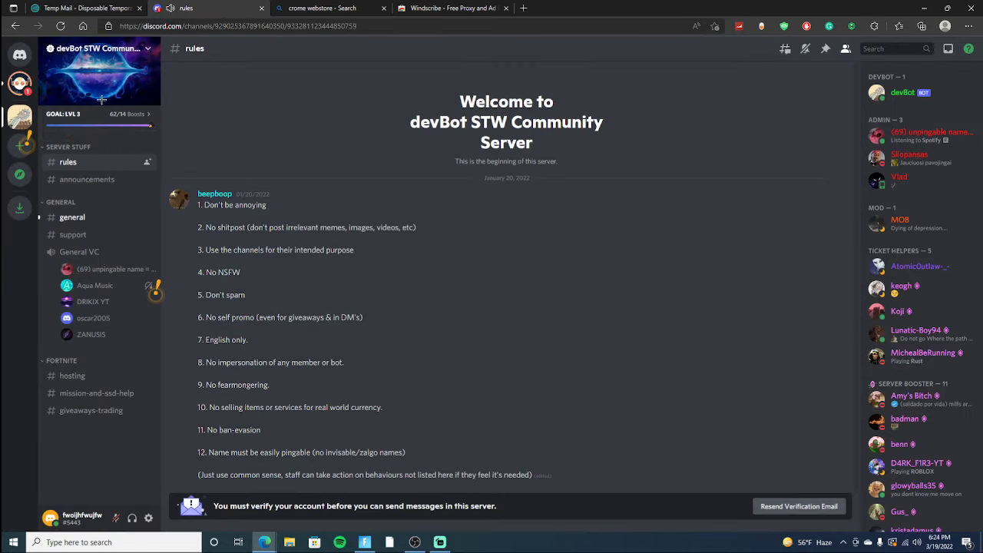
Close the Bing search and Windscribe store tabs, then open the server's #general channel
click(381, 8)
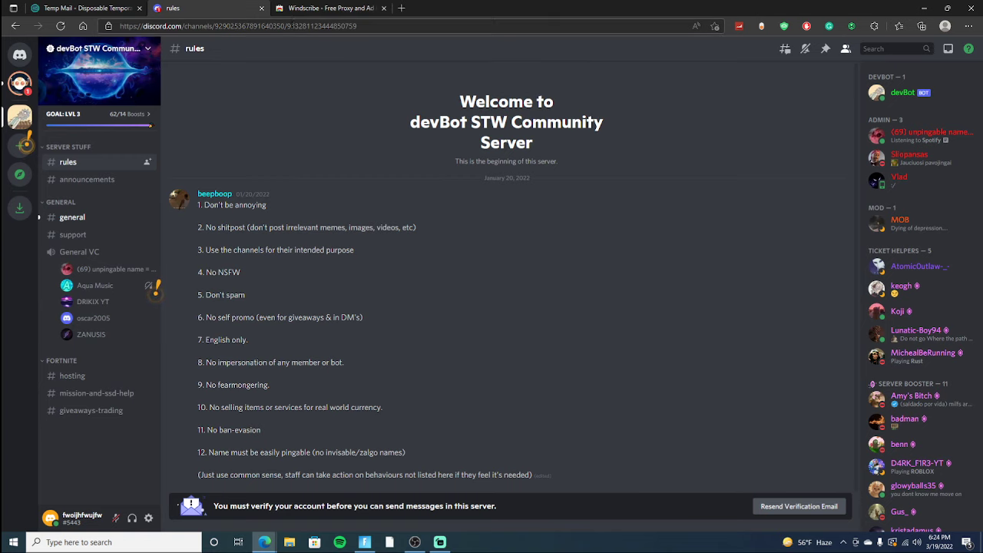
click(383, 8)
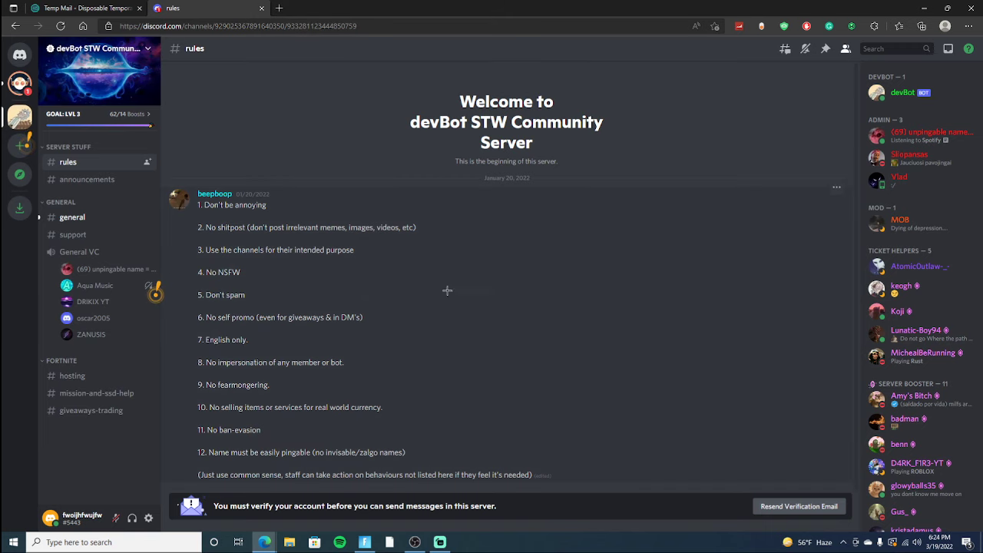
click(107, 219)
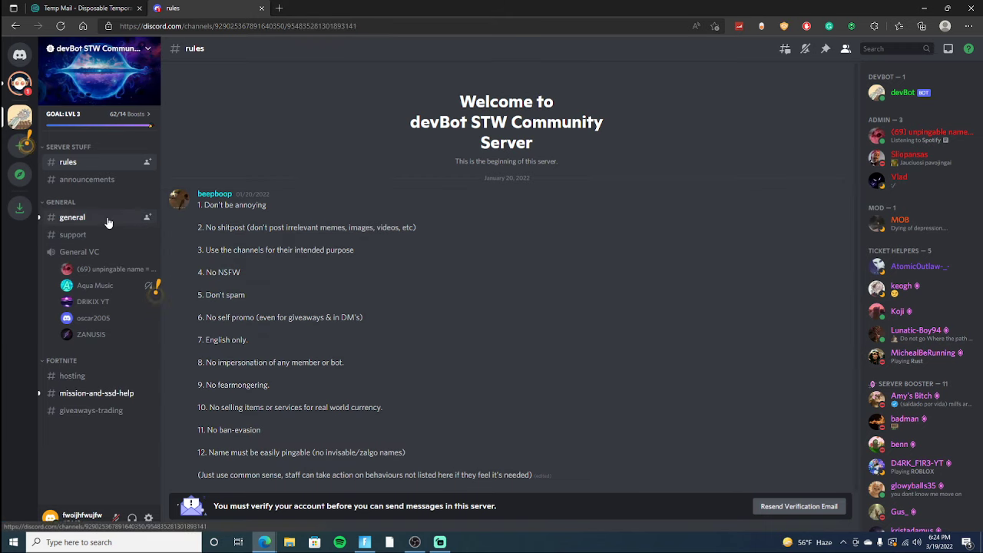